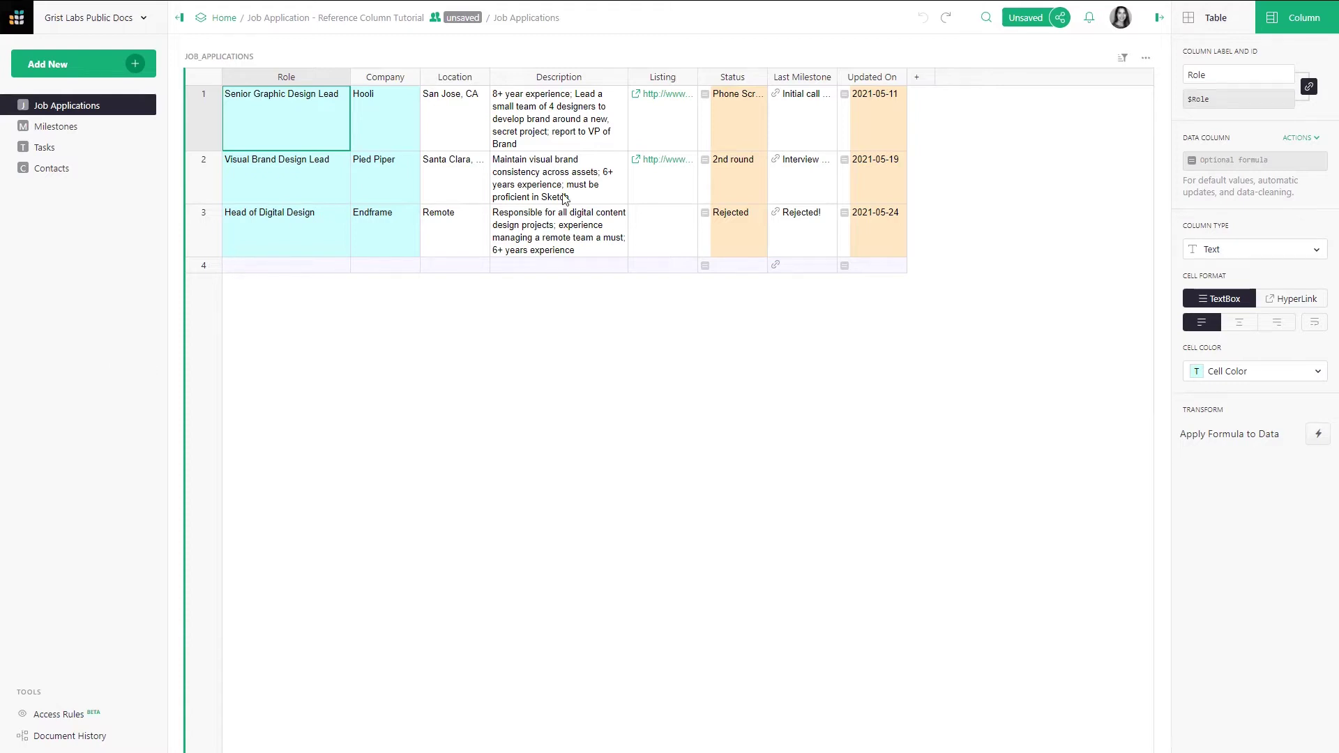
Browse the Milestones, Tasks and Contacts tables in the sidebar
click(69, 125)
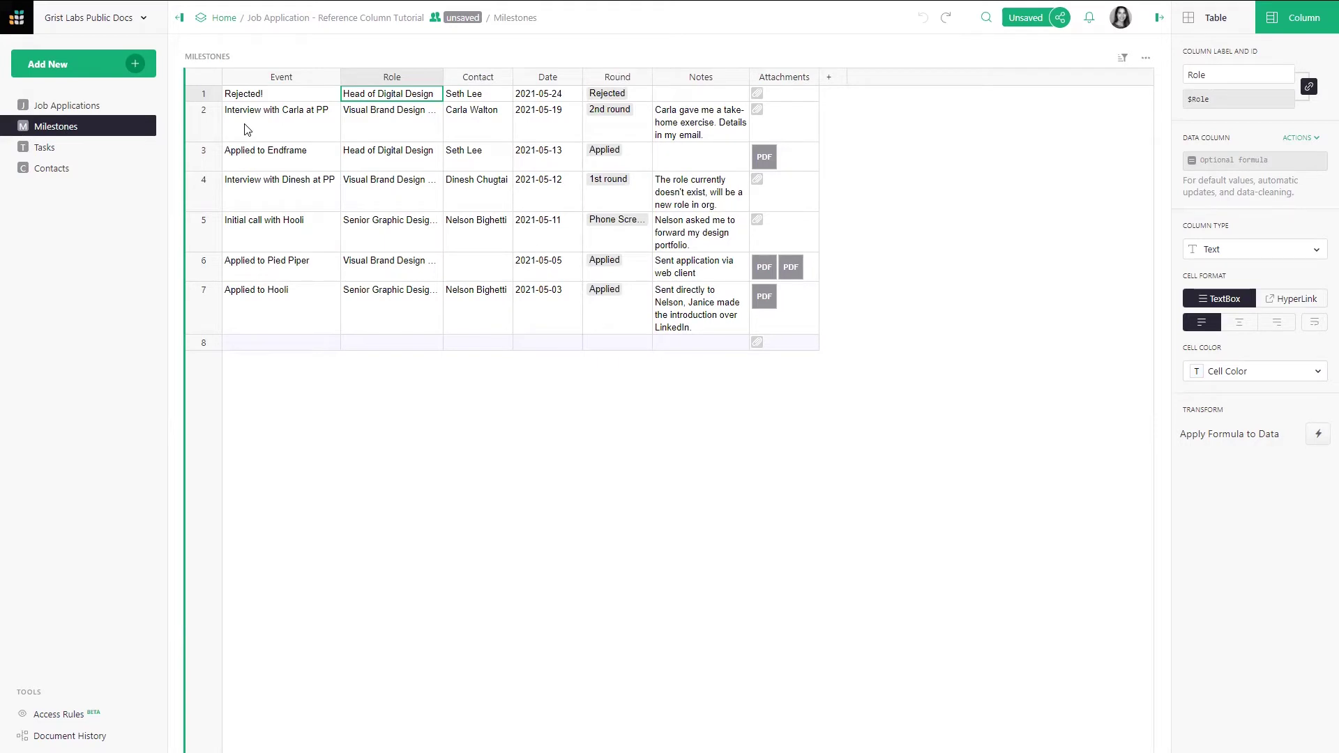
click(91, 147)
click(84, 169)
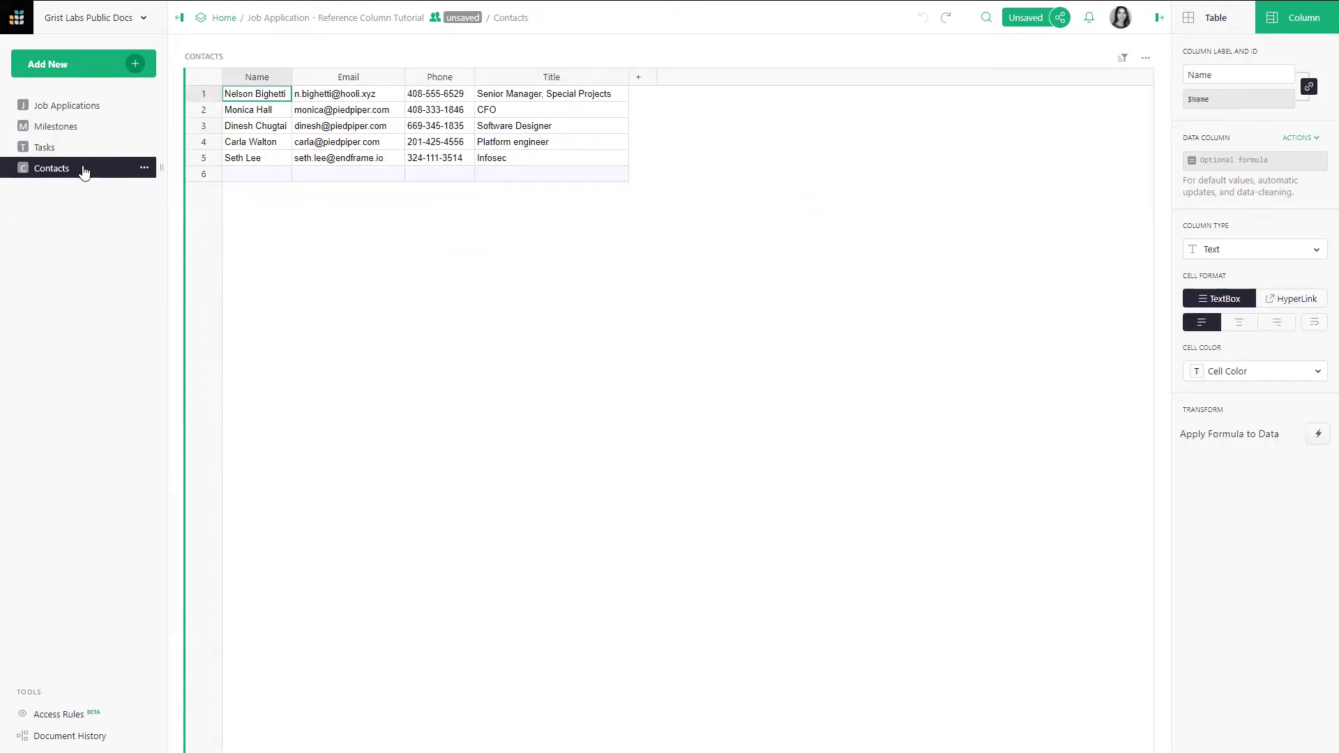
Go back to Milestones and bring up the Column Type choices for the Role column
click(76, 132)
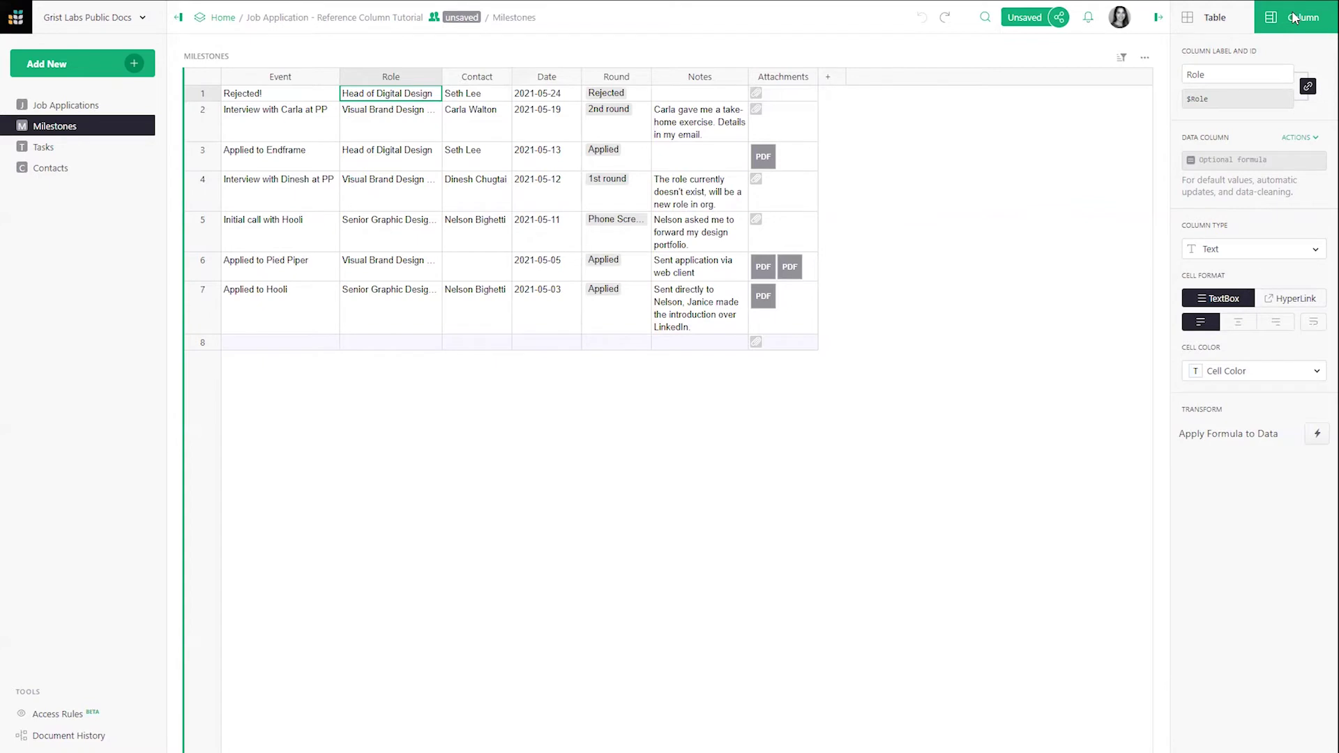
click(1248, 250)
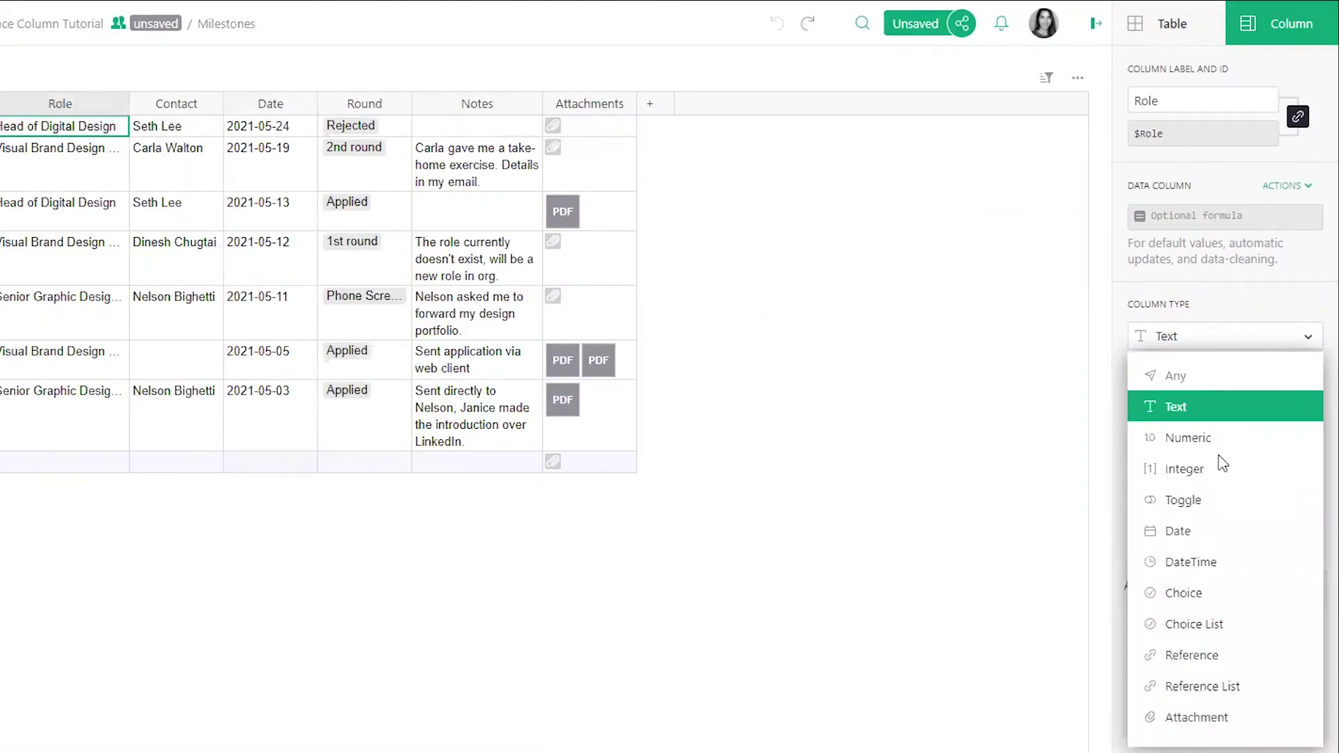
Make Role a Reference column to Job_Applications, showing its Role field
click(1225, 659)
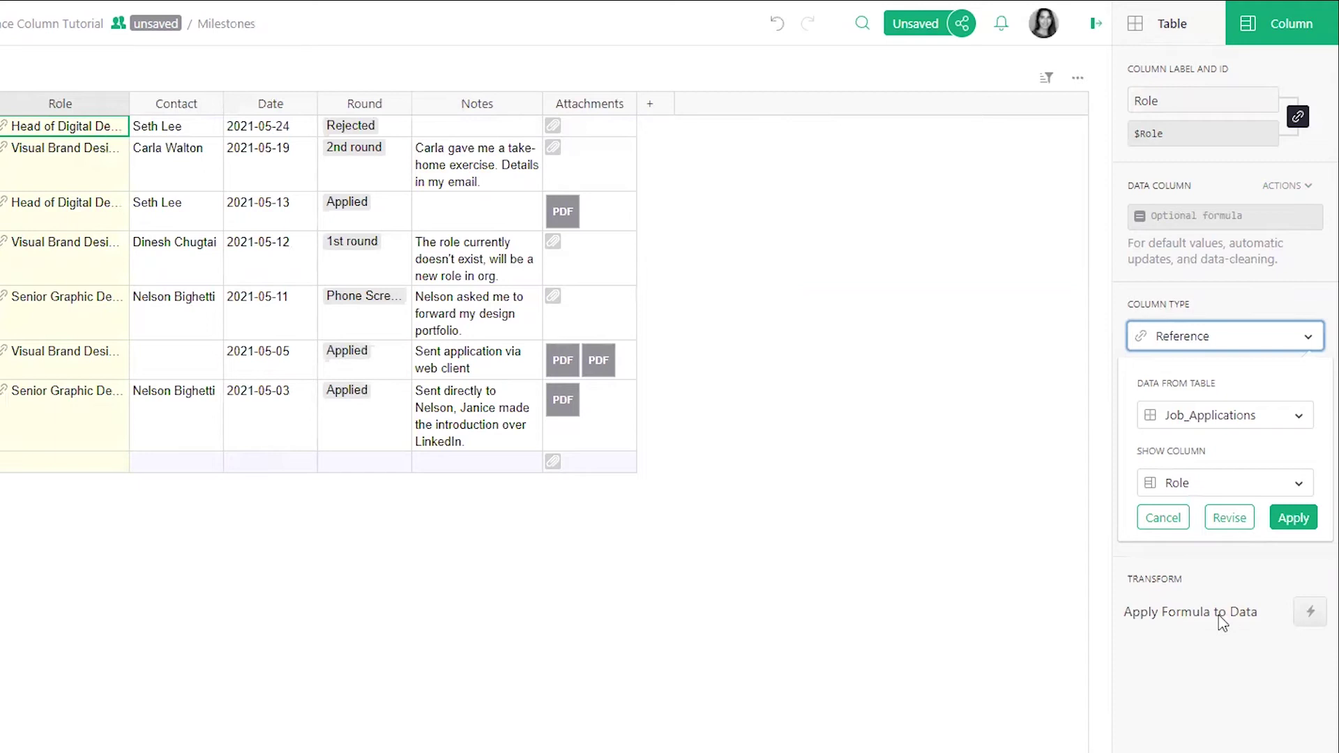
click(1214, 417)
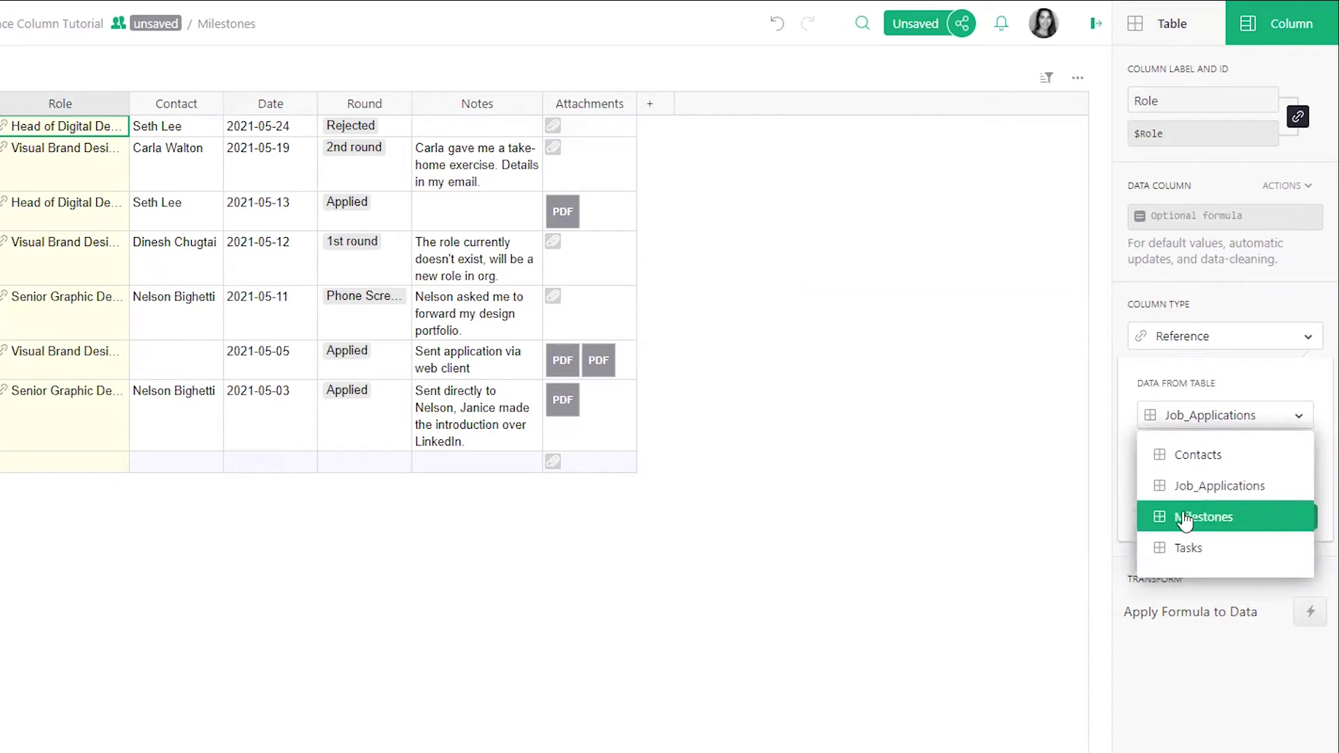
key(Escape)
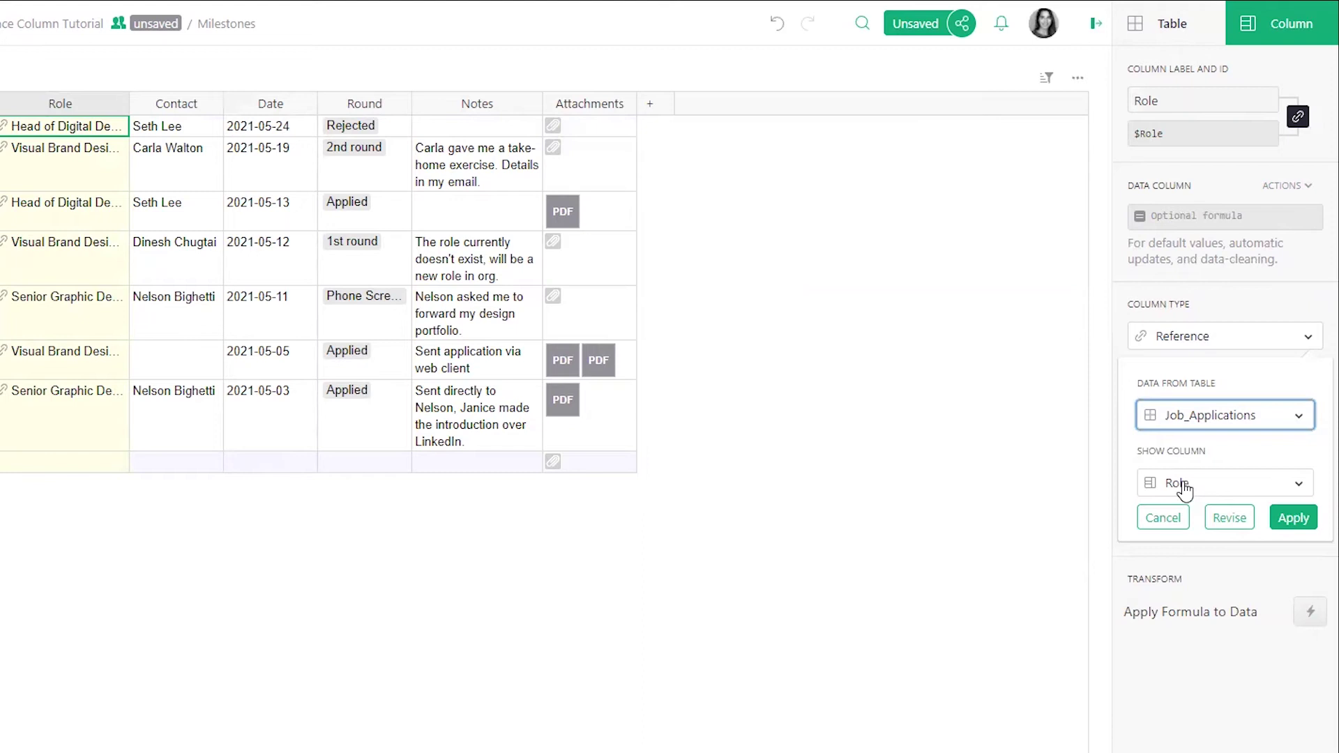
click(1229, 492)
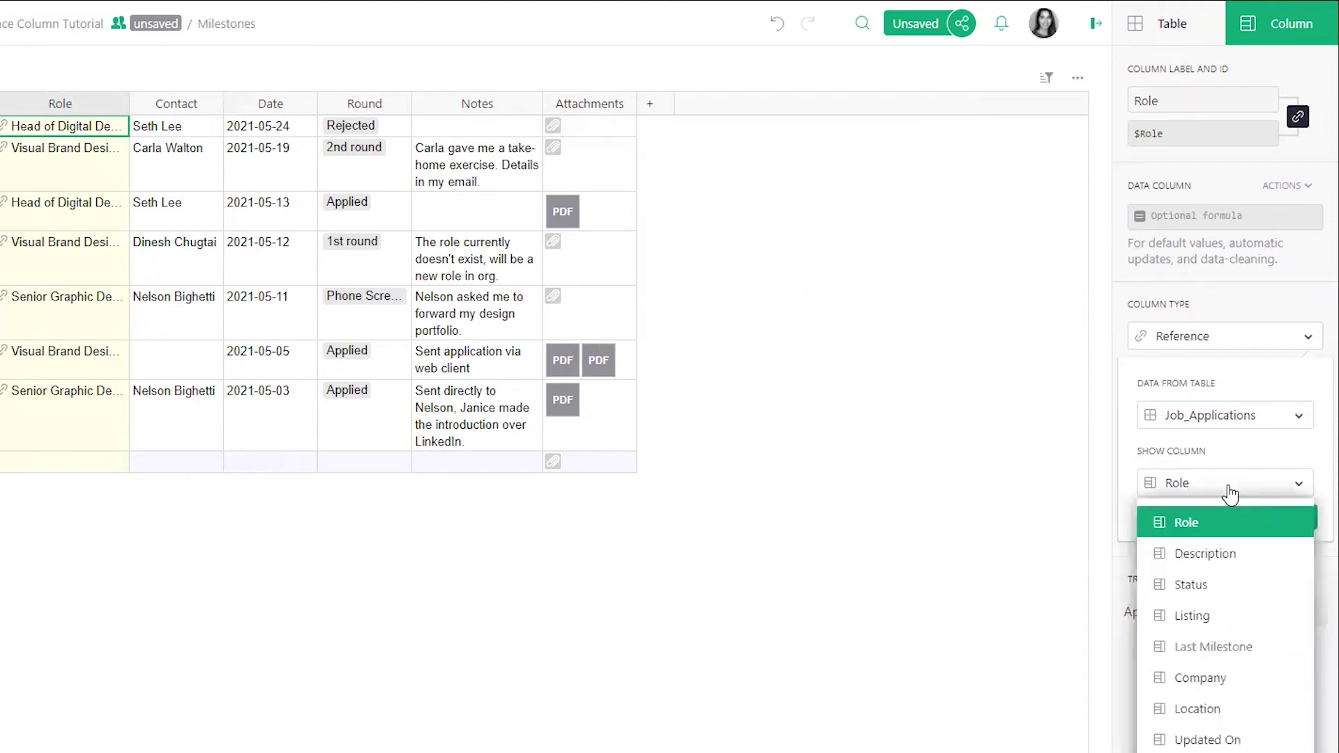
click(1199, 534)
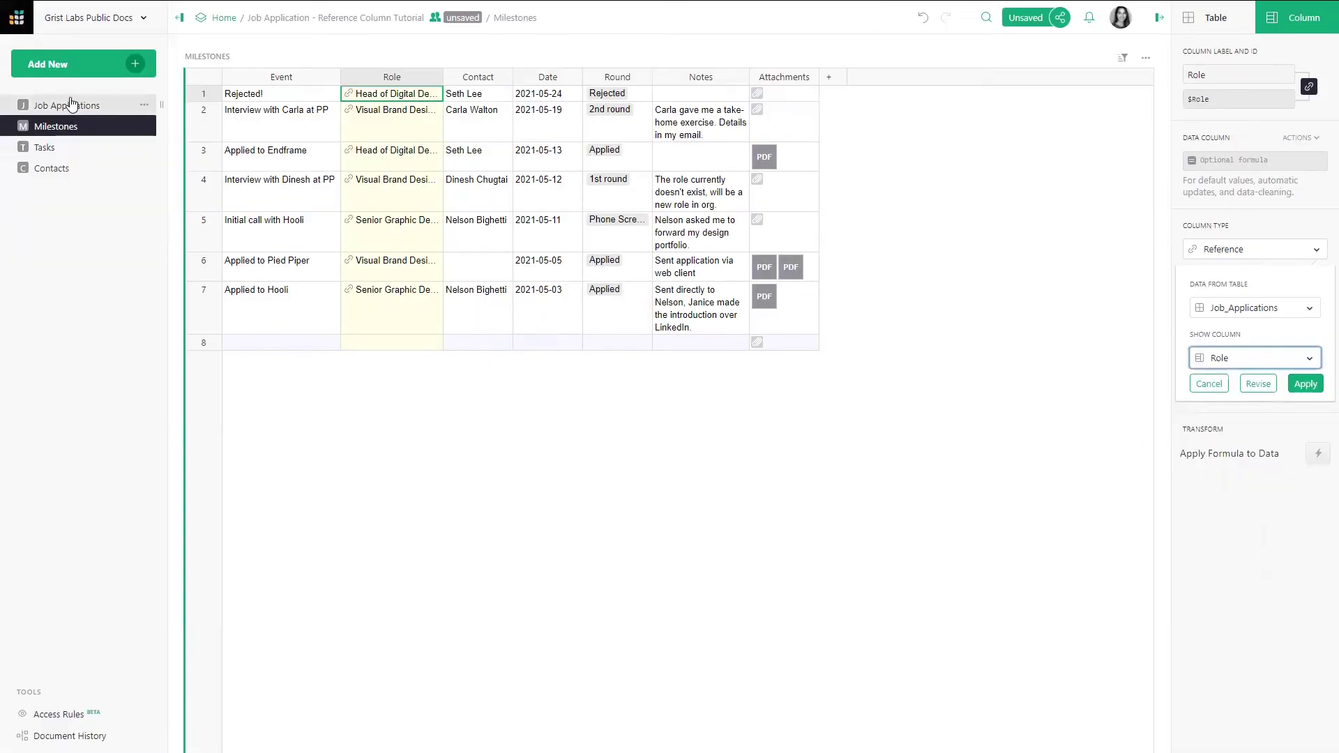
Apply the Role reference with Role displayed, then widen the Role column to show full titles
click(72, 103)
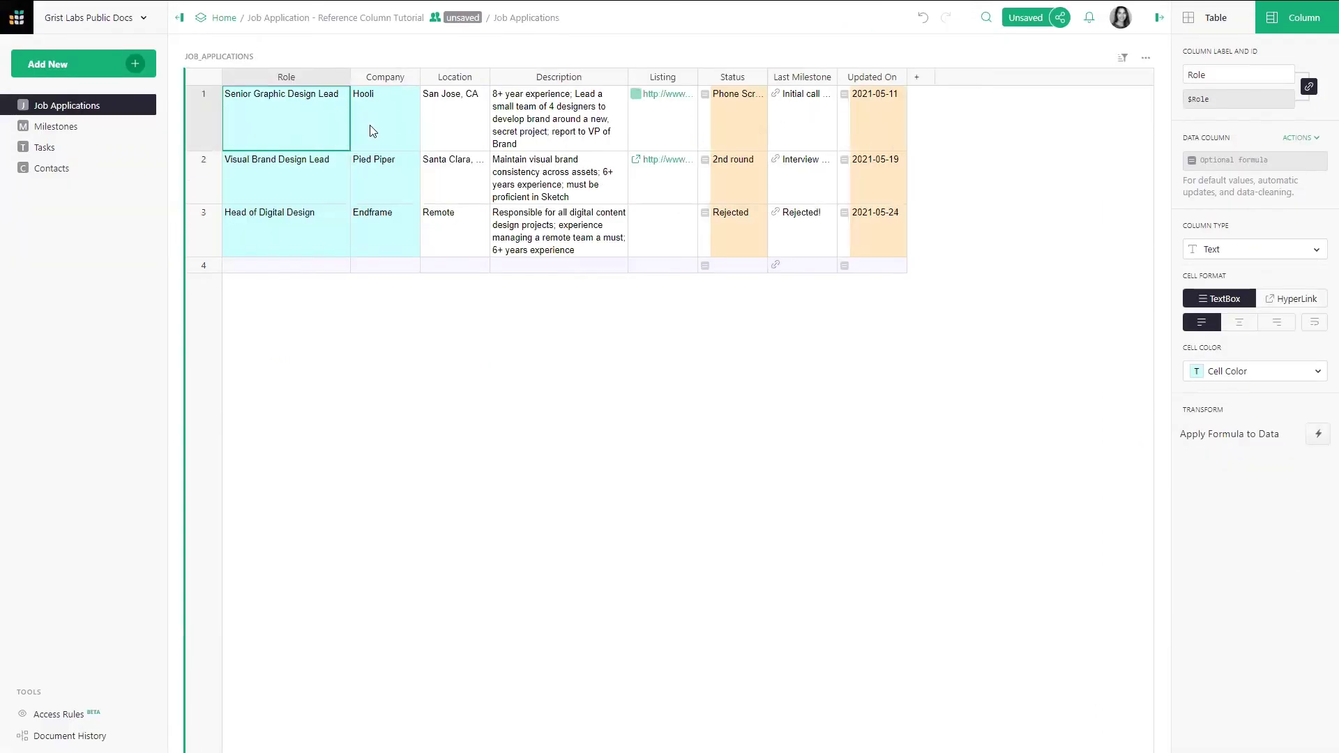
click(54, 127)
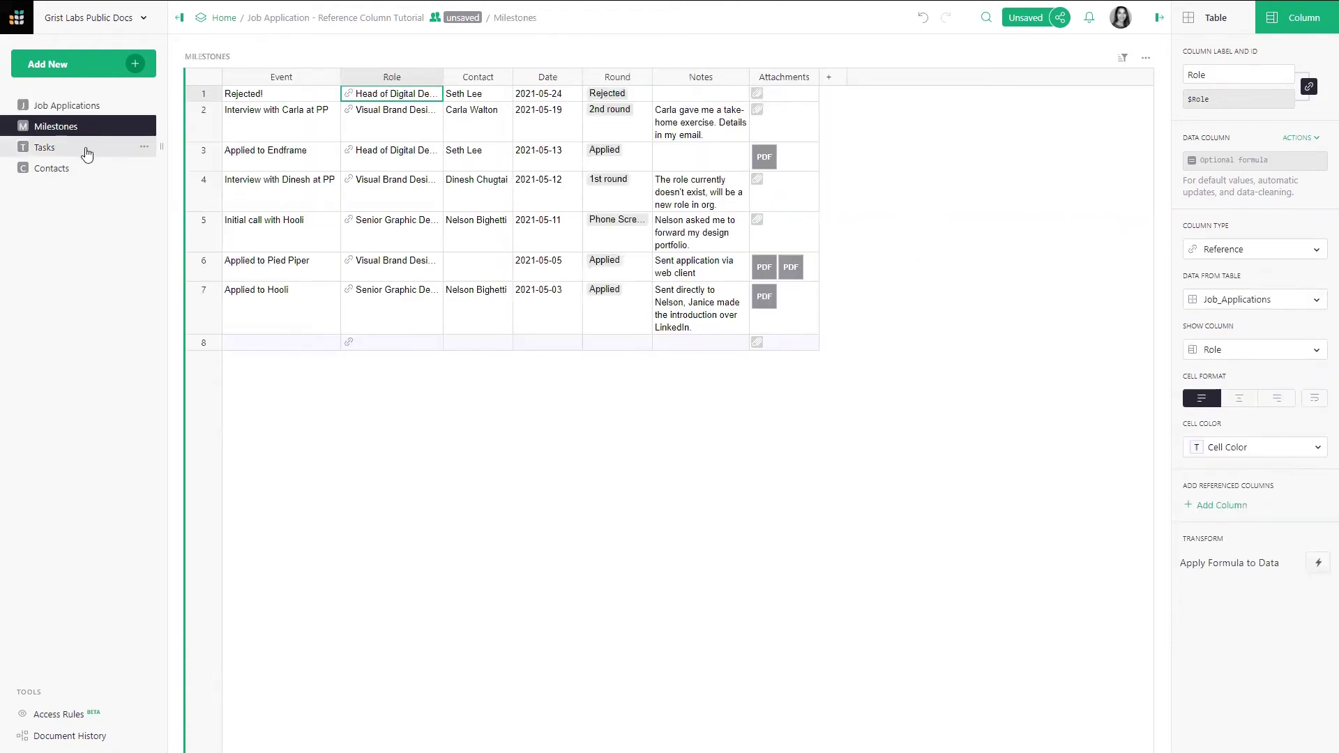
click(1253, 356)
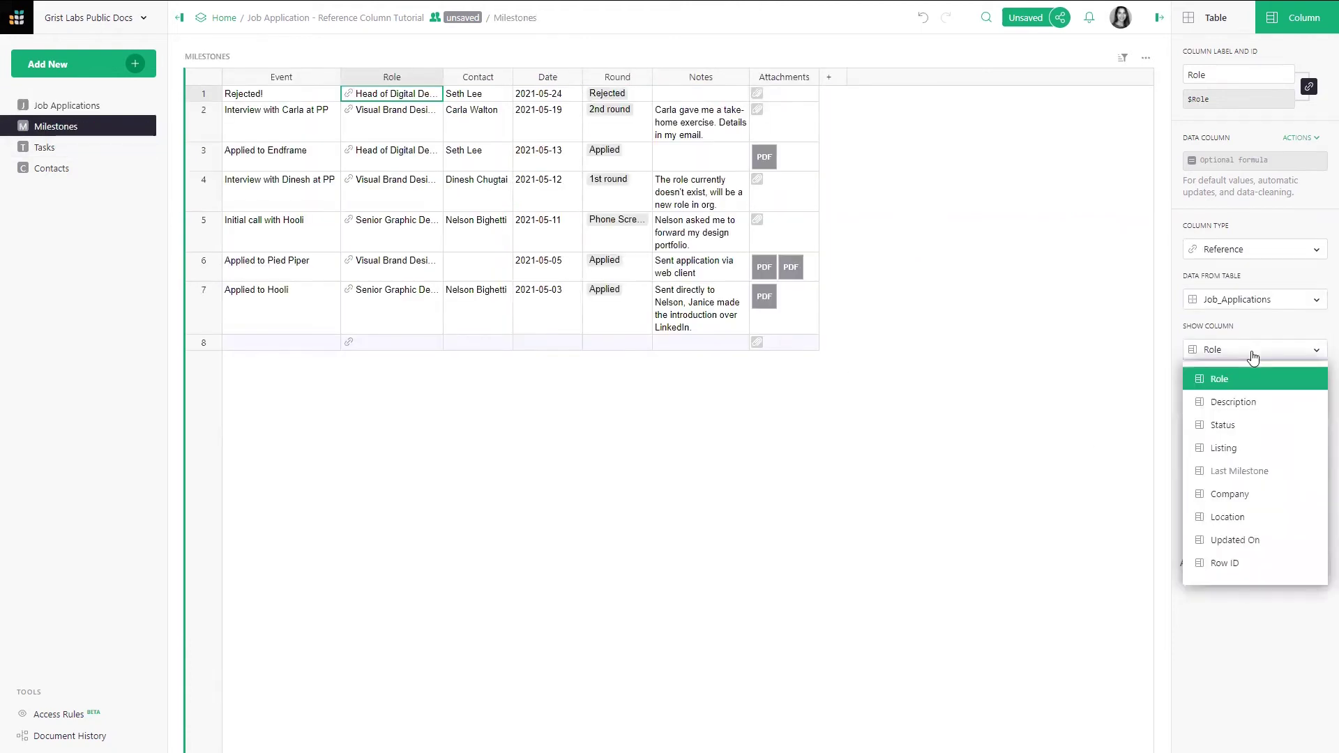
click(1253, 356)
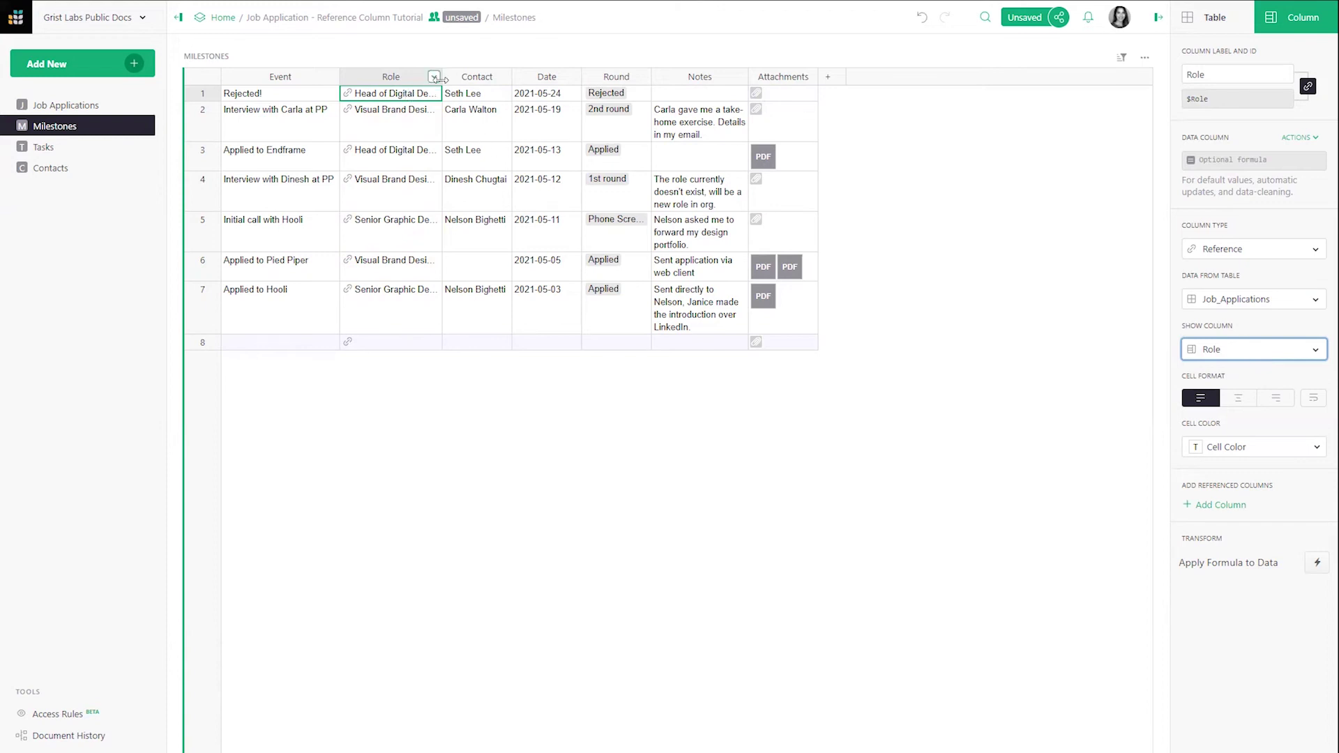
drag(442, 78, 482, 81)
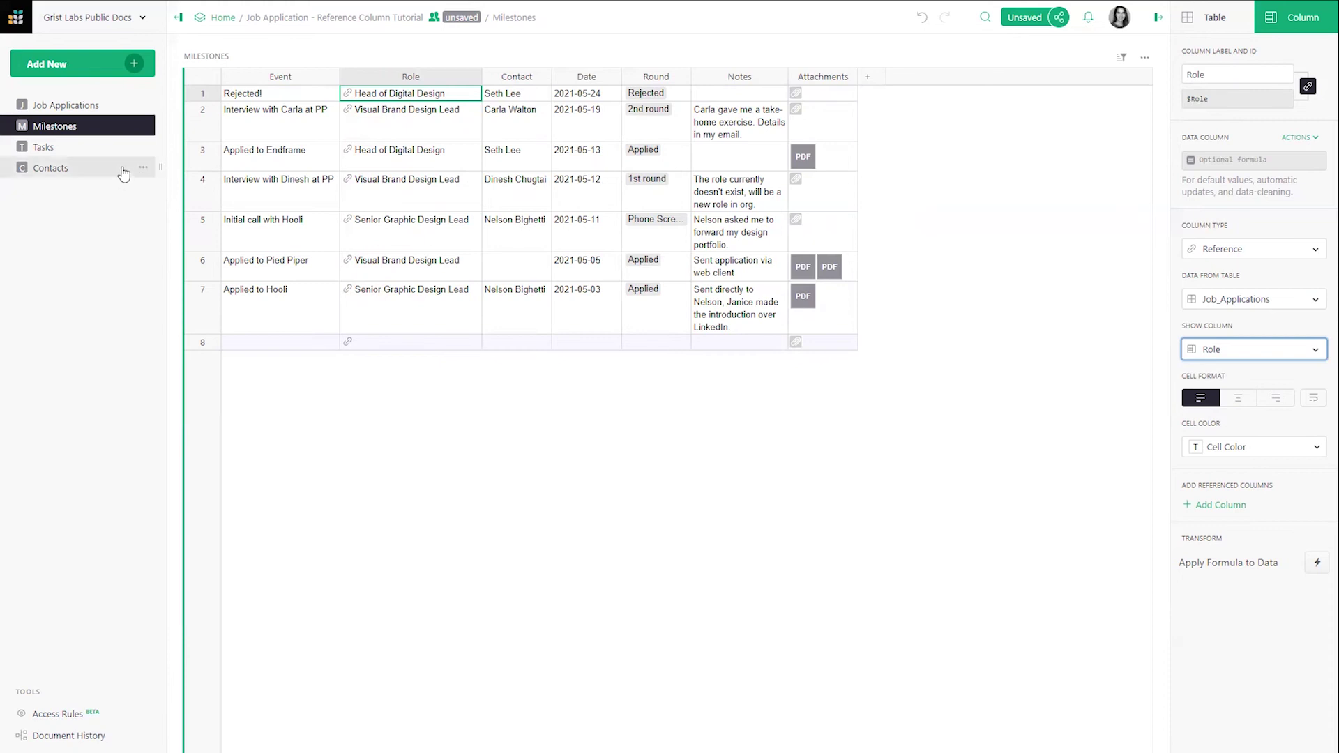
Add a new column named 'Company' to the Contacts table
click(83, 173)
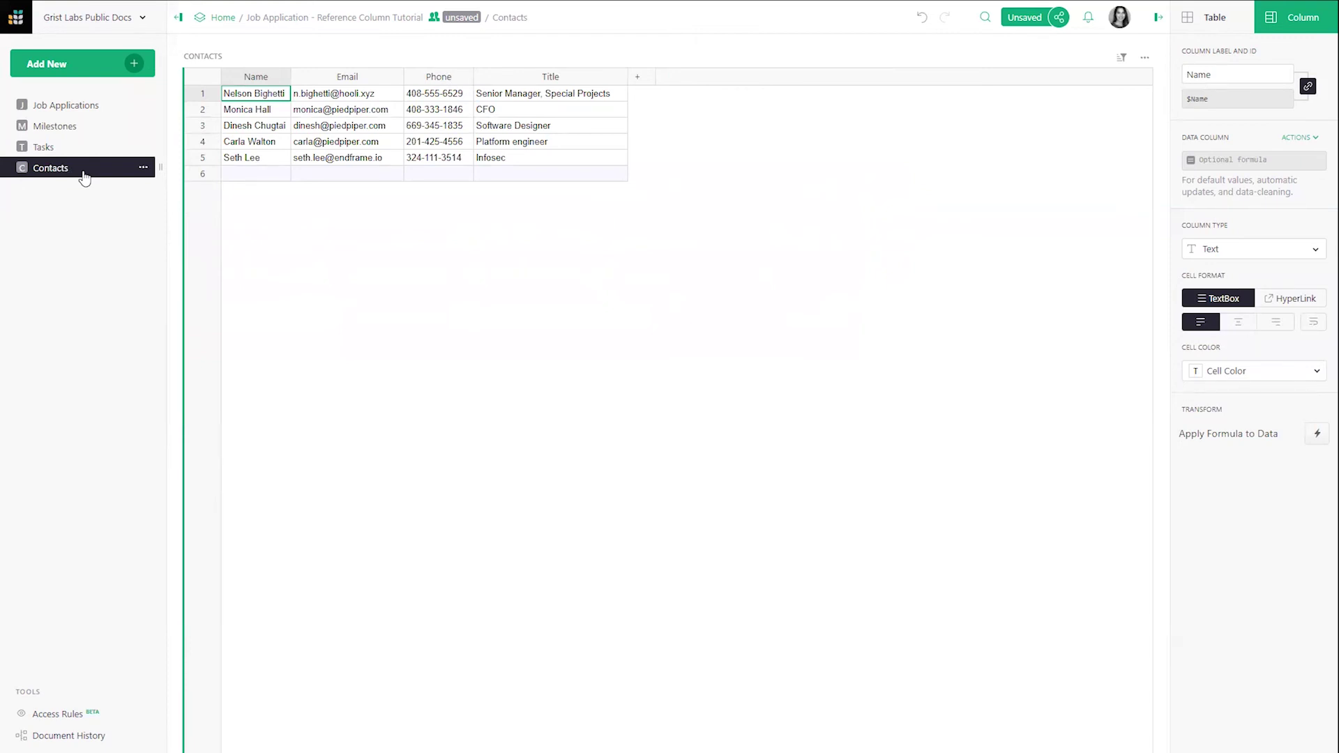
click(637, 77)
text(Company)
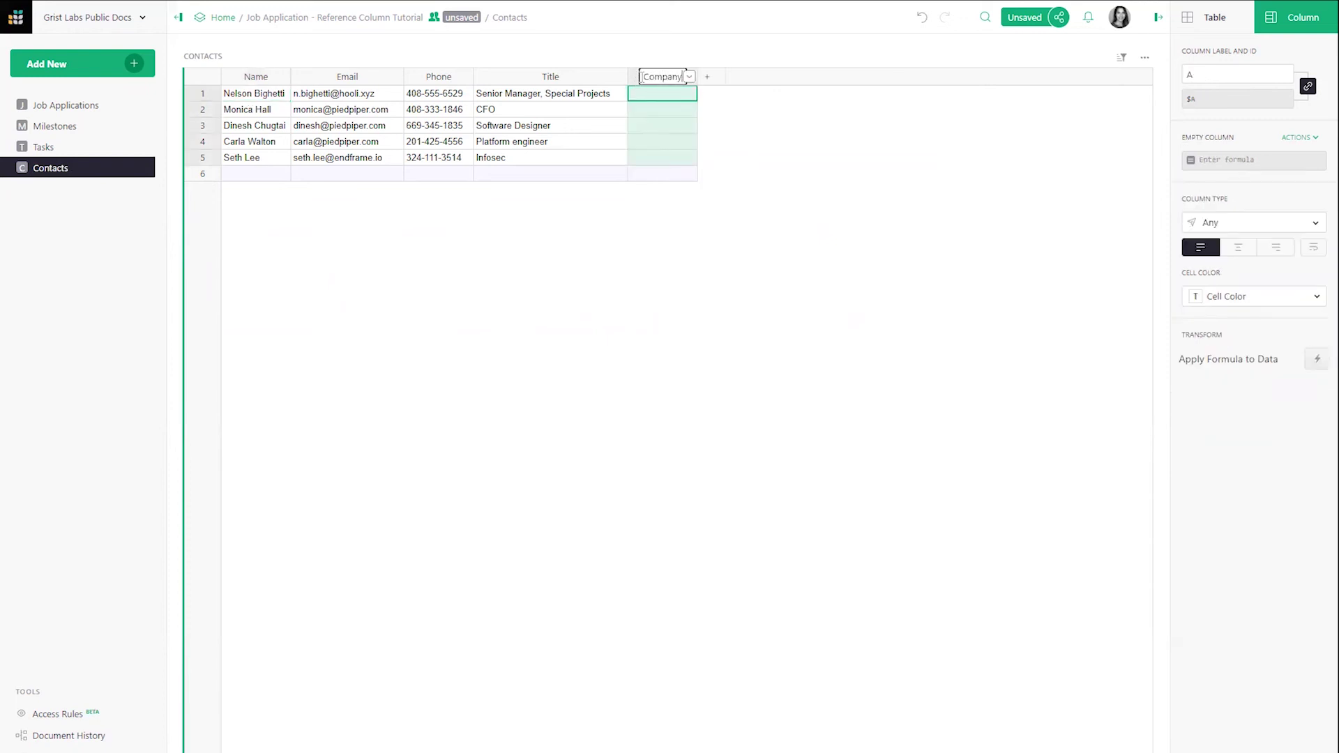
key(Return)
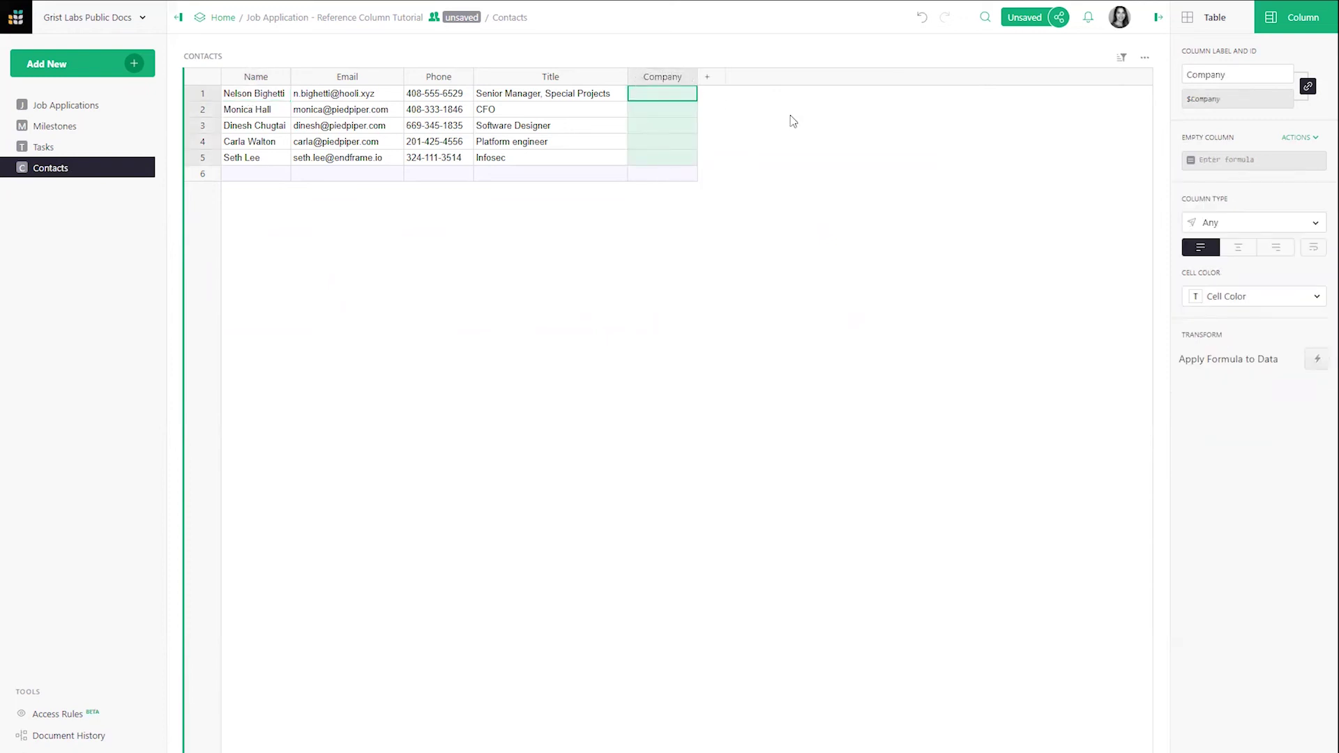
Make Company a Reference to Job_Applications, displaying its Company values
click(1240, 225)
click(1241, 459)
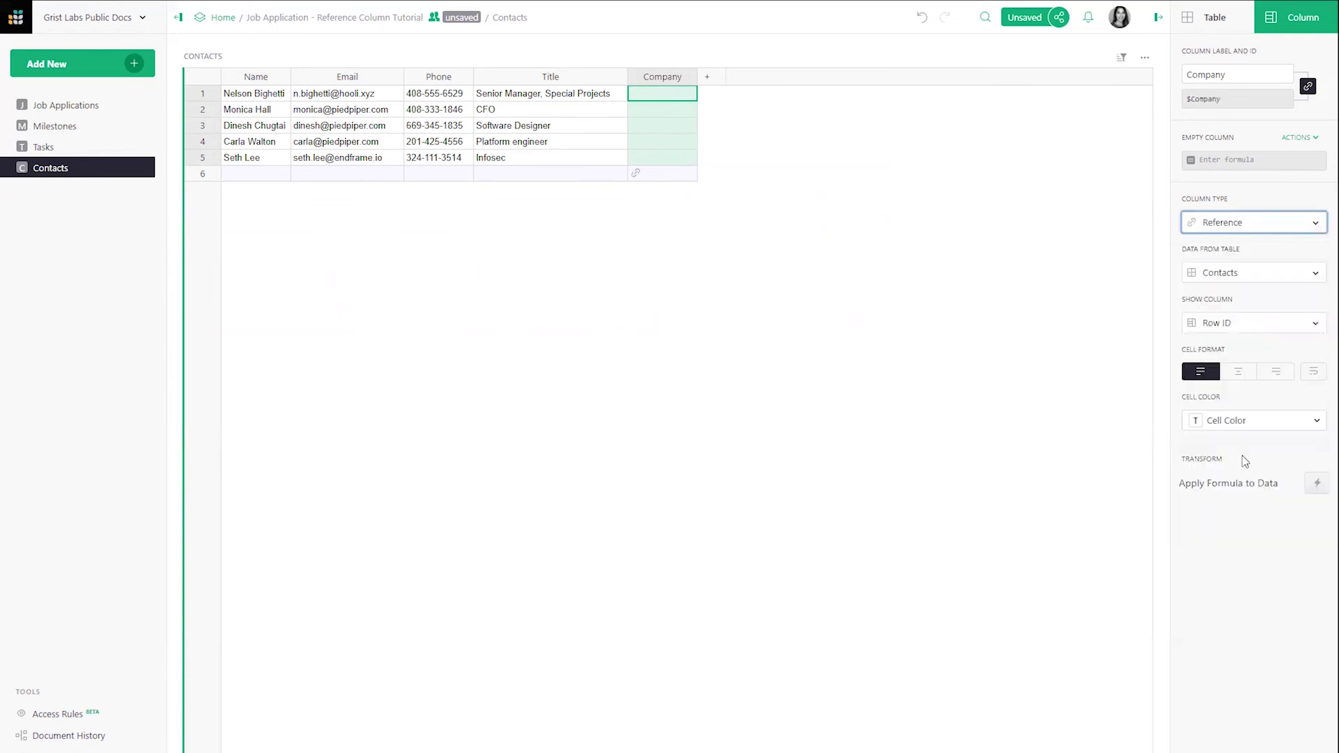
click(1241, 276)
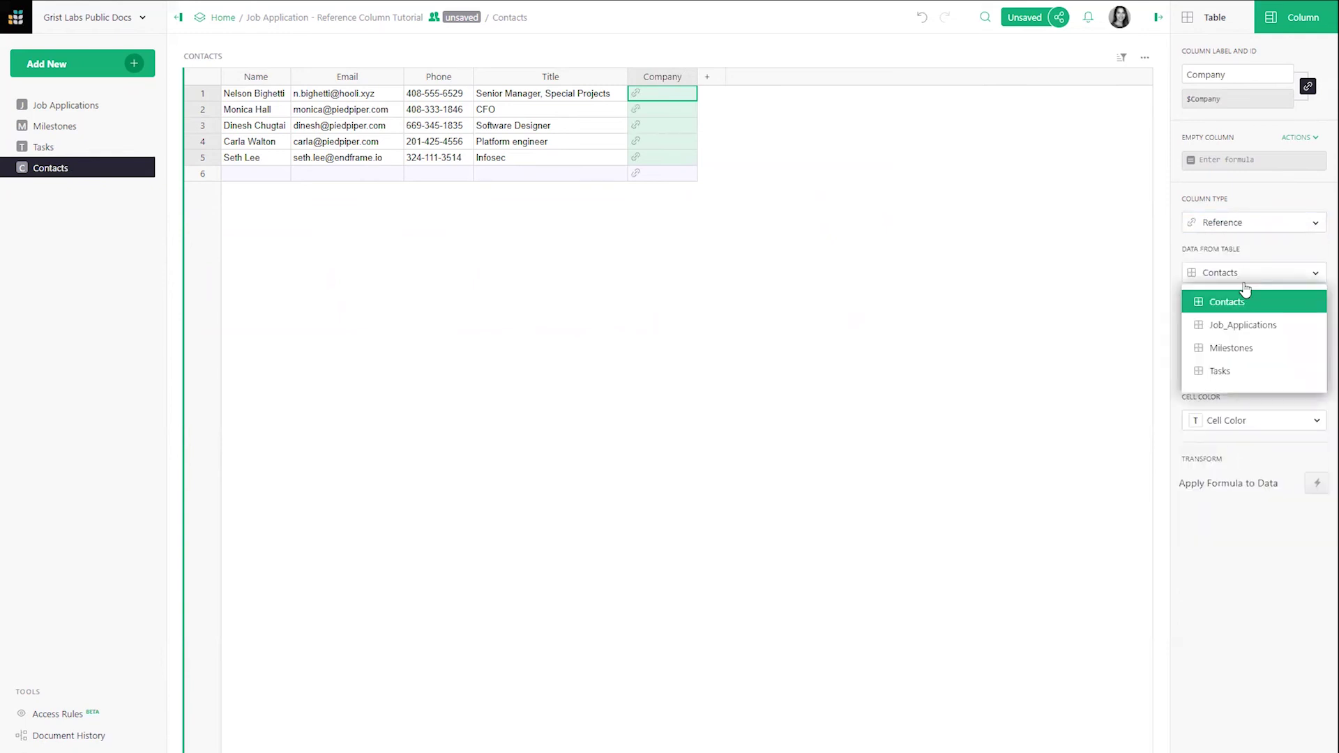
click(1250, 325)
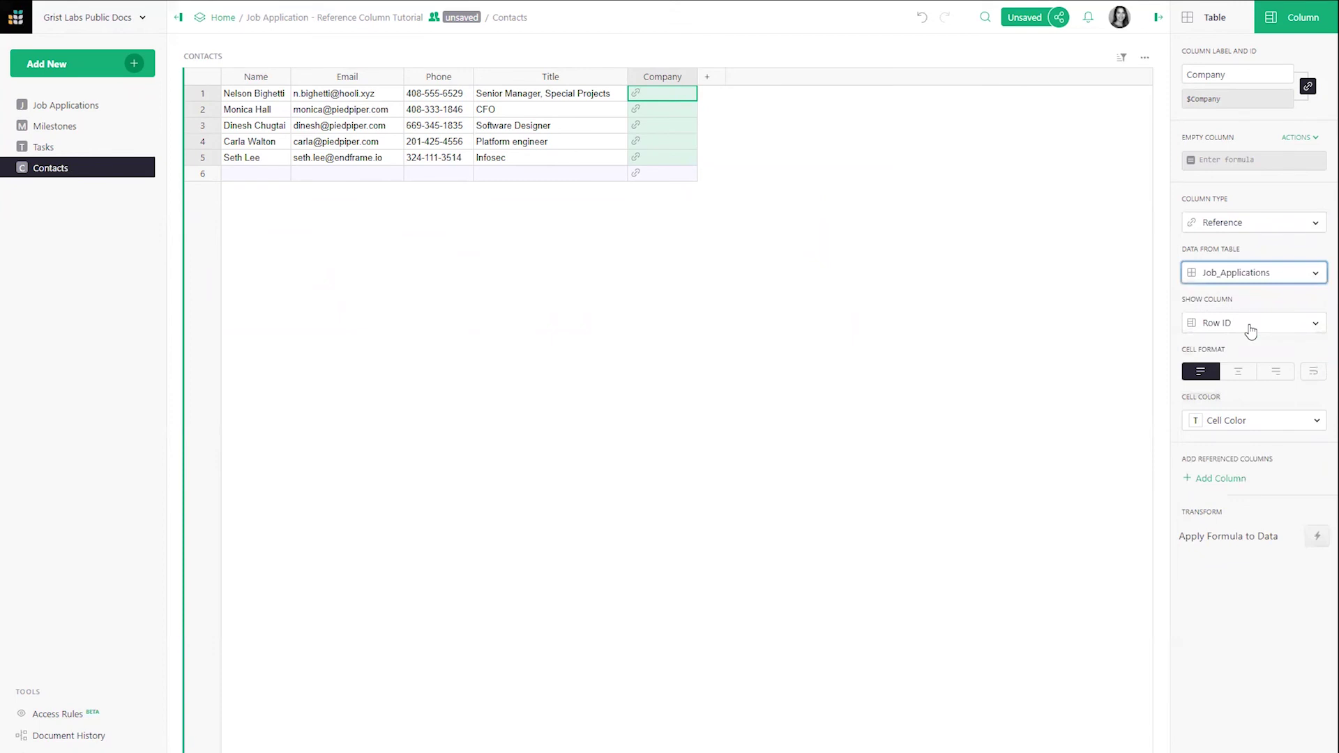
click(1251, 328)
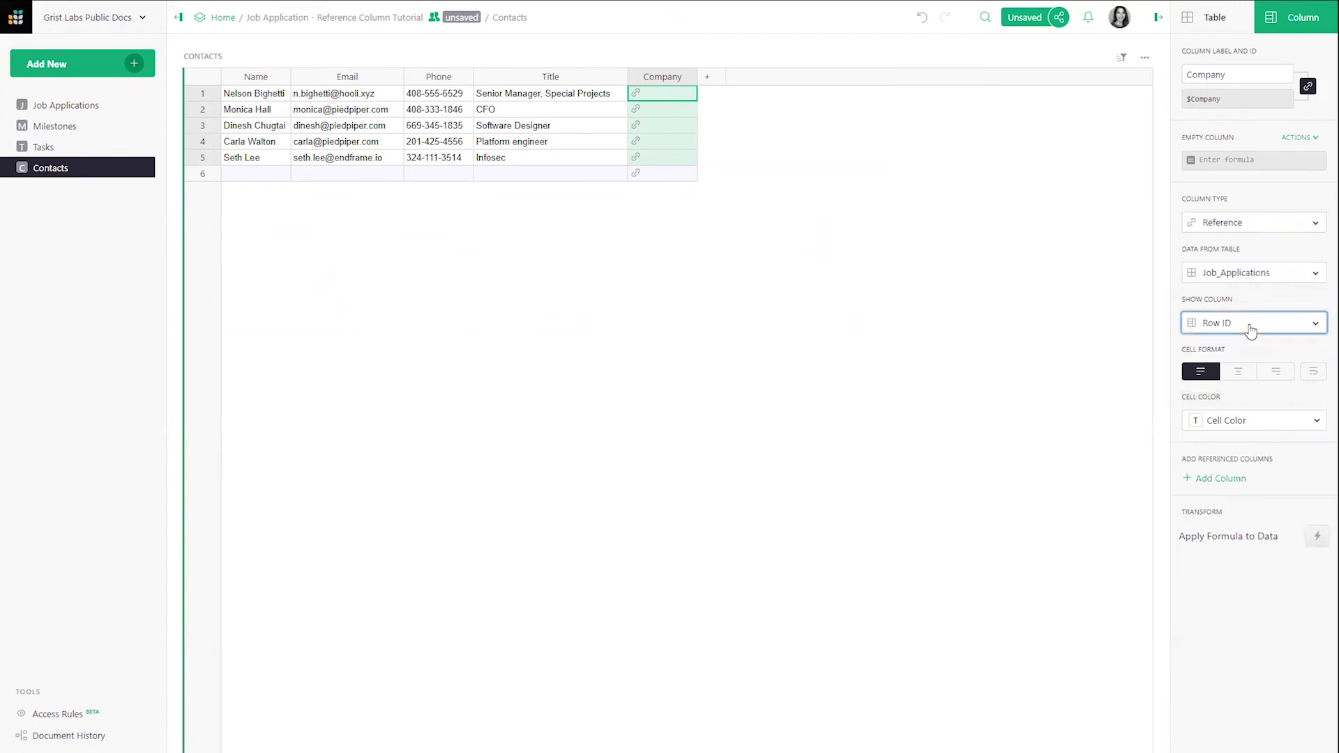
click(1253, 474)
Set contacts' companies: row 1 Hooli, rows 2–4 Pied Piper, row 5 Endframe
double_click(639, 93)
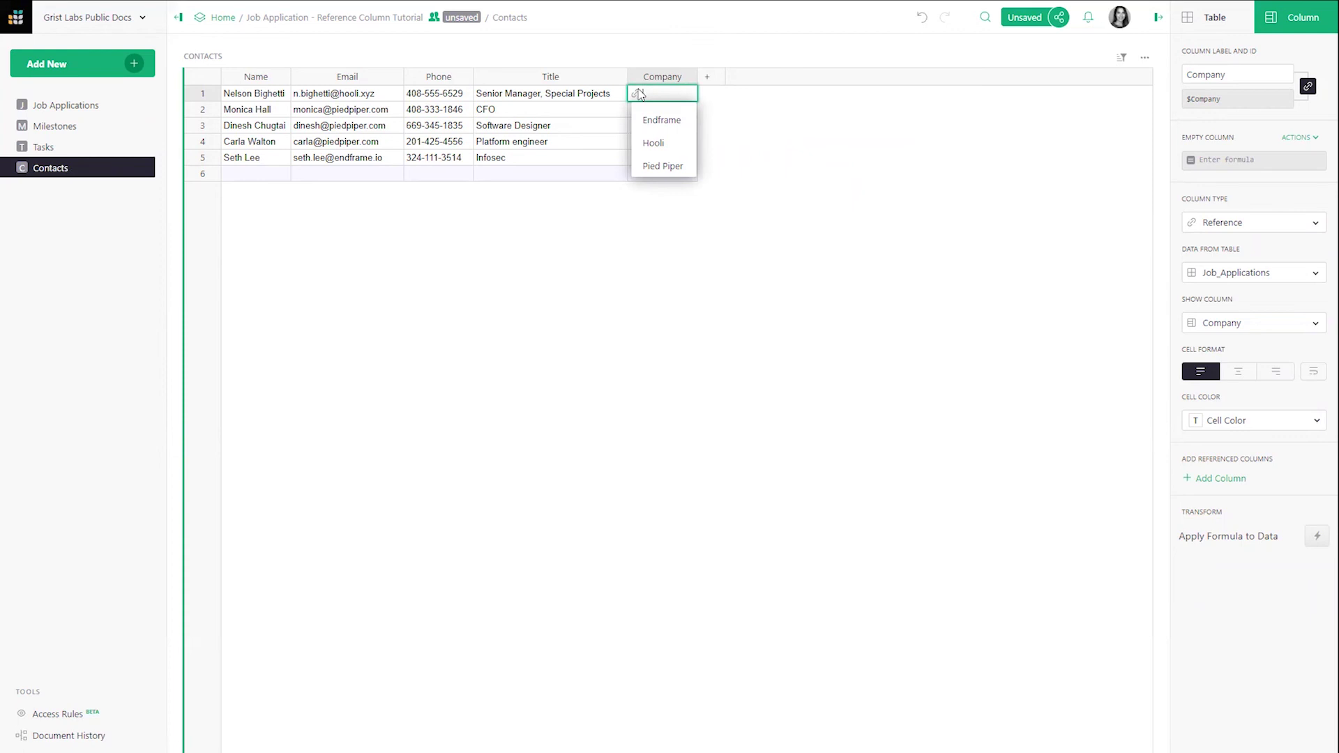
click(653, 143)
double_click(650, 110)
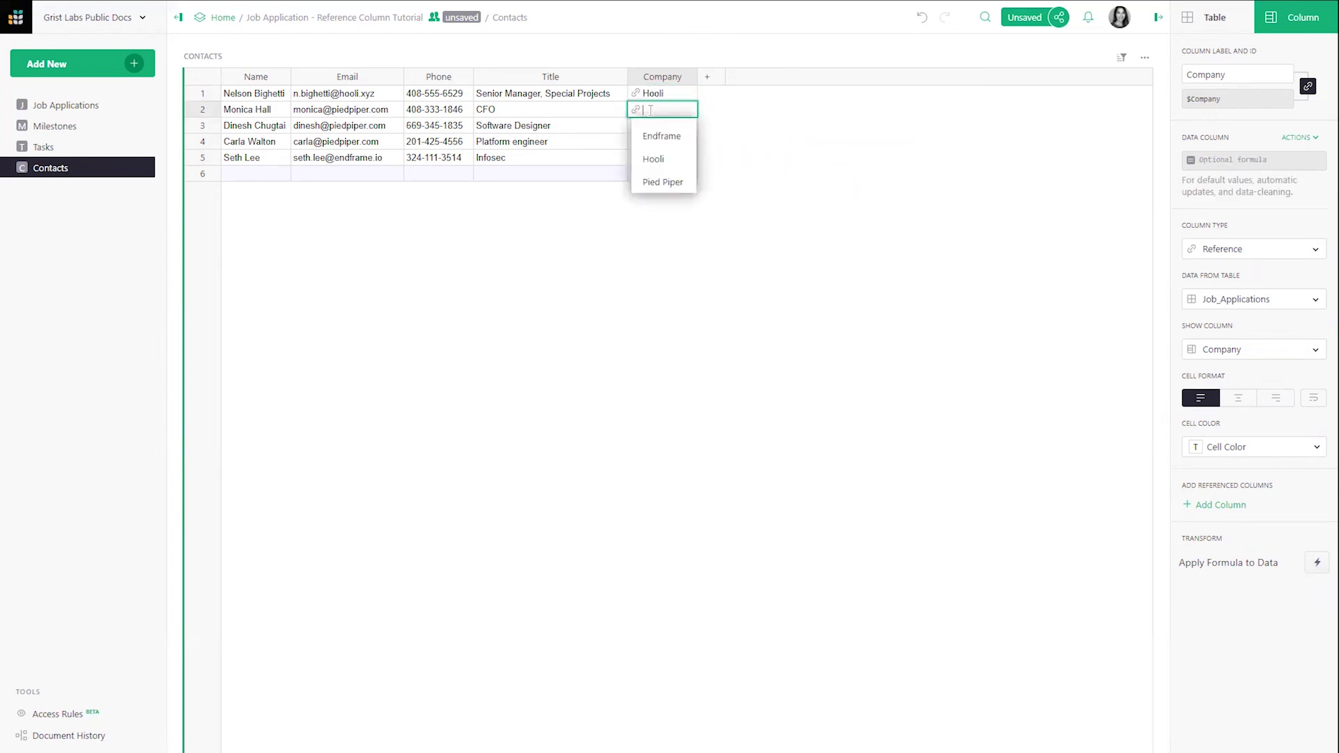
click(663, 182)
double_click(652, 126)
click(662, 198)
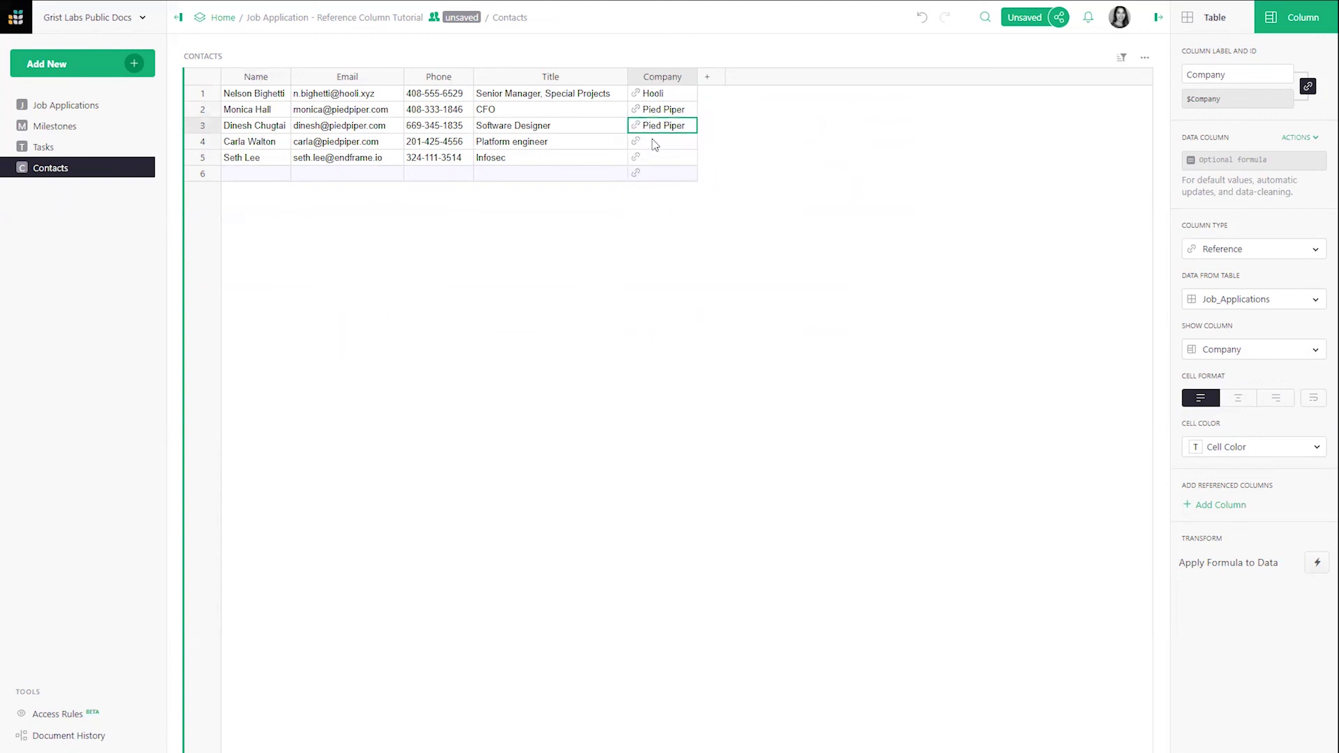
double_click(654, 142)
click(661, 214)
double_click(650, 159)
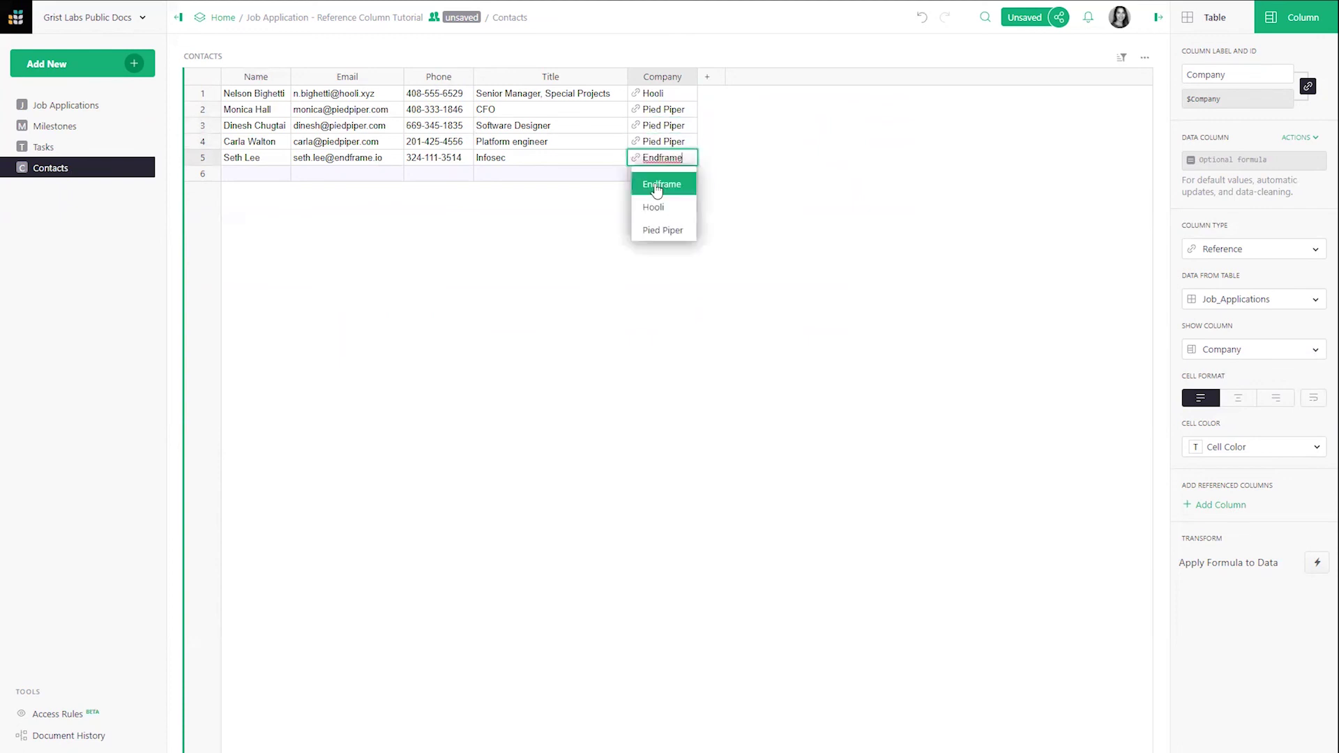
click(657, 186)
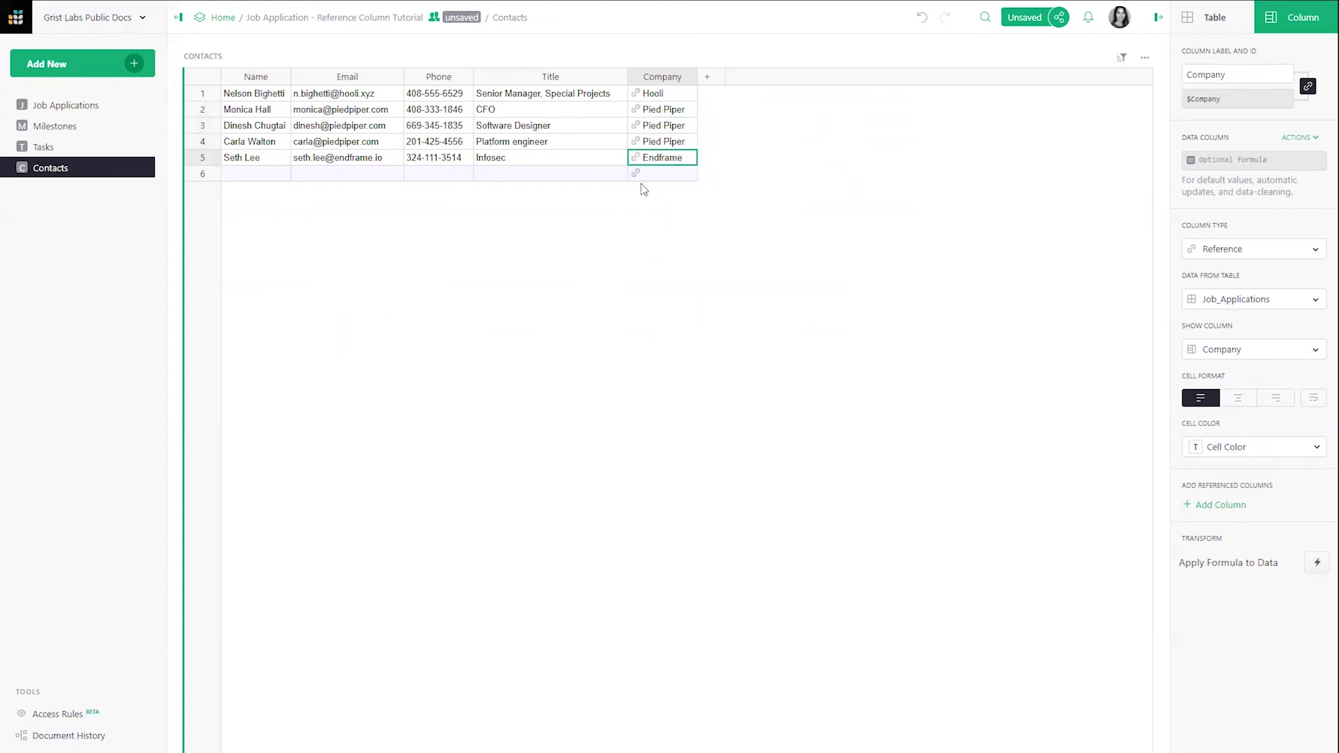
In row 6, enter 'Grist' as the company and add it as a new record
double_click(635, 177)
text(Grist)
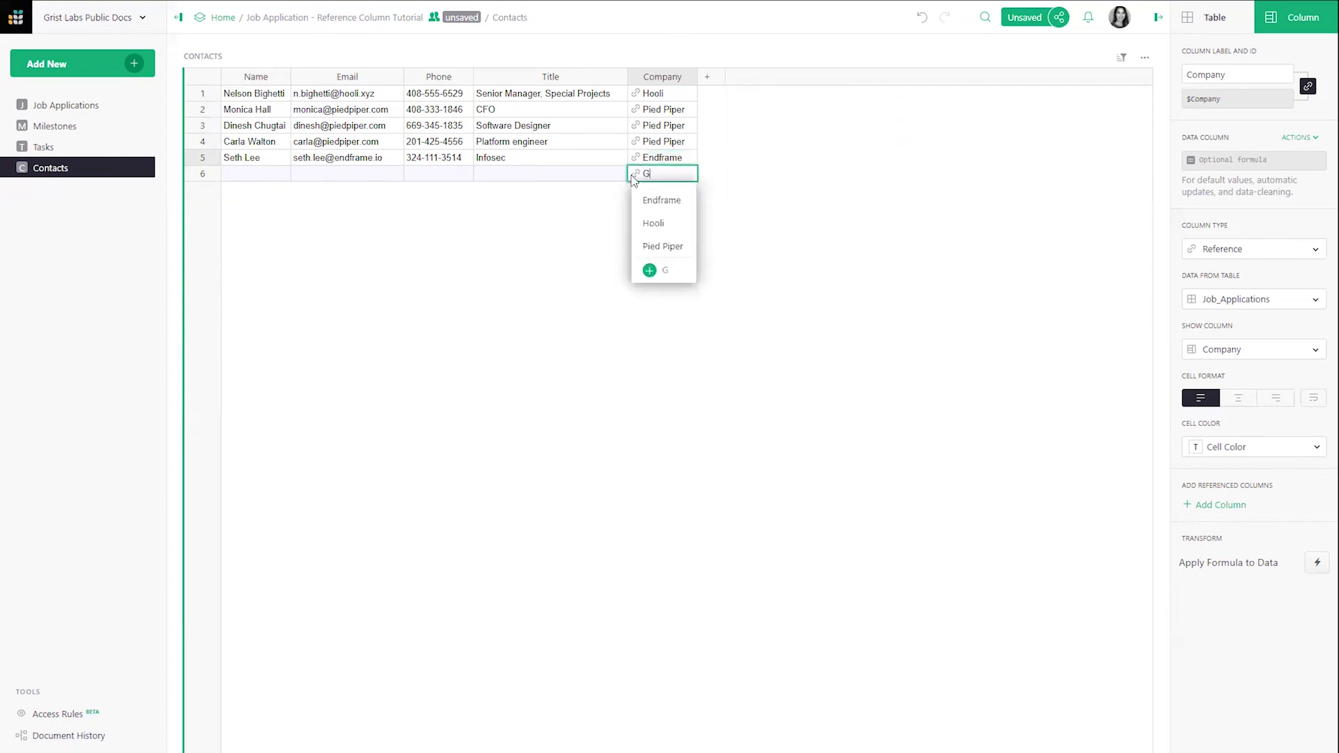
key(Up)
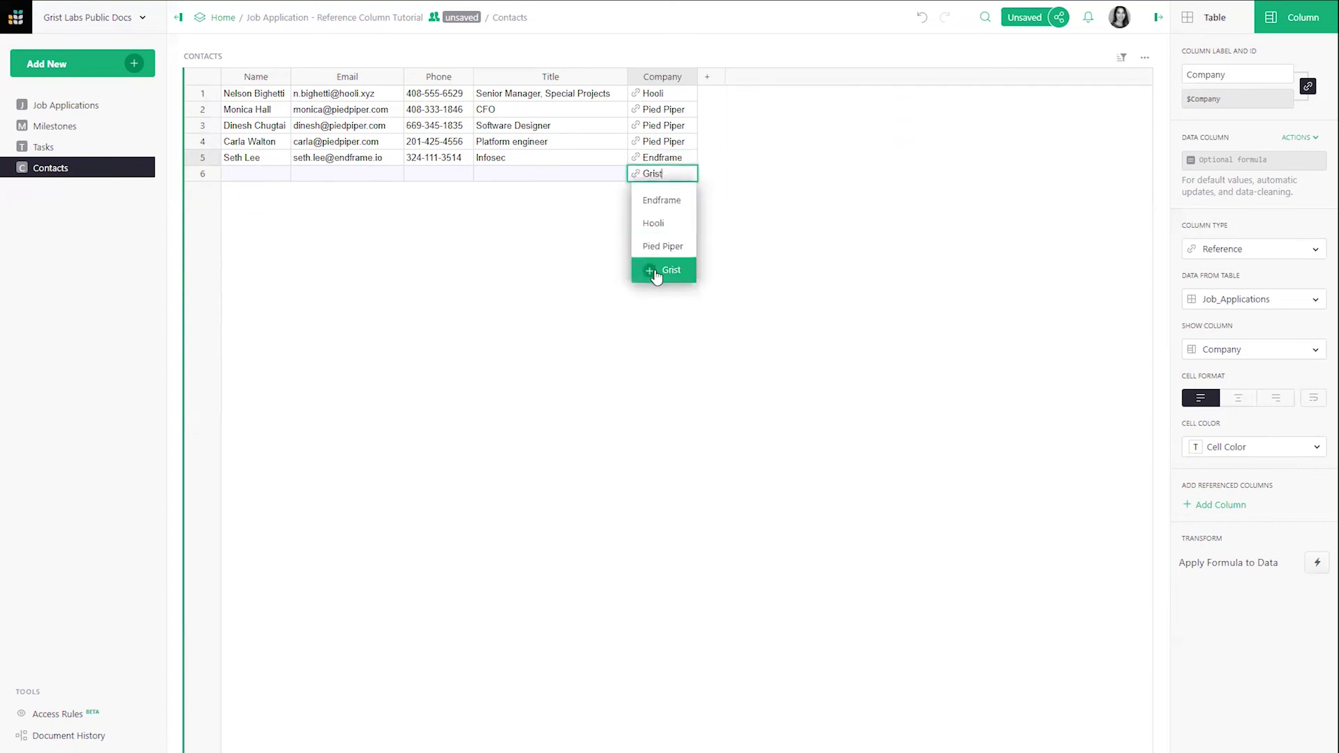
click(656, 270)
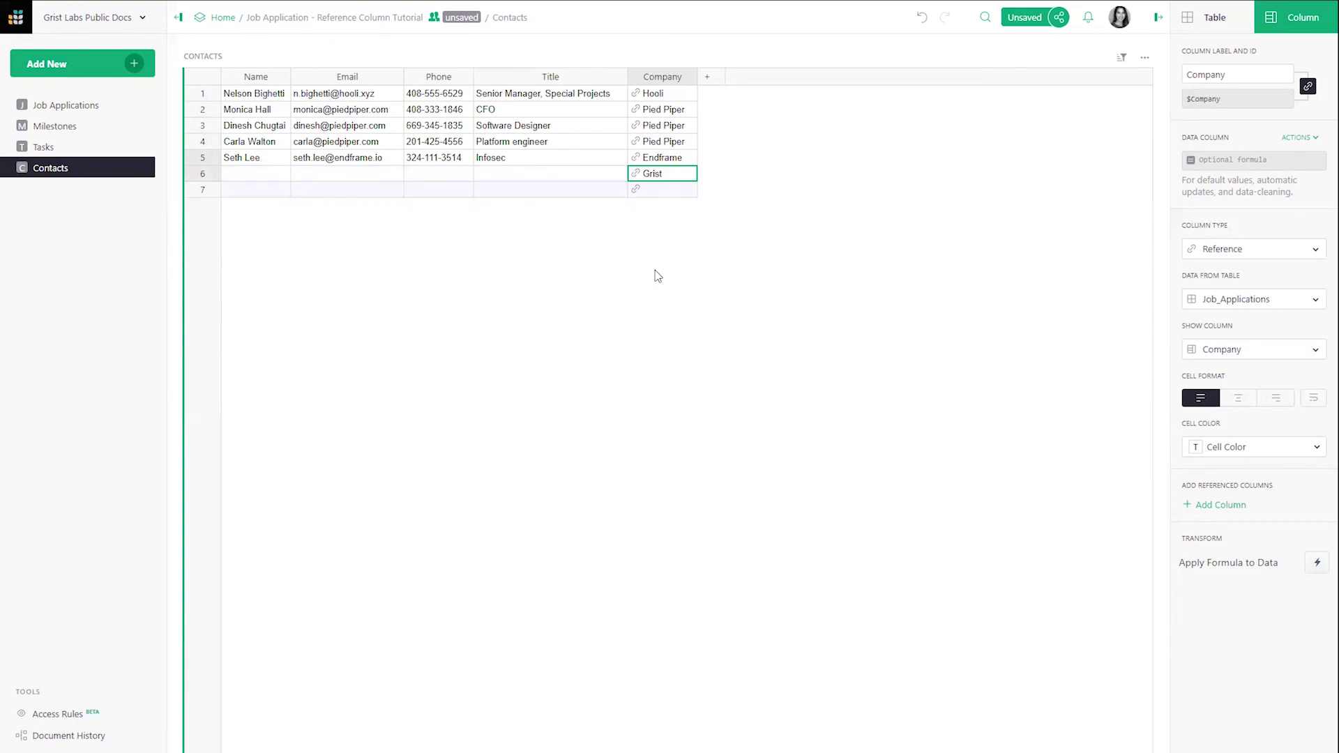
Open Job Applications and select the new row 4 Company cell showing Grist
click(70, 110)
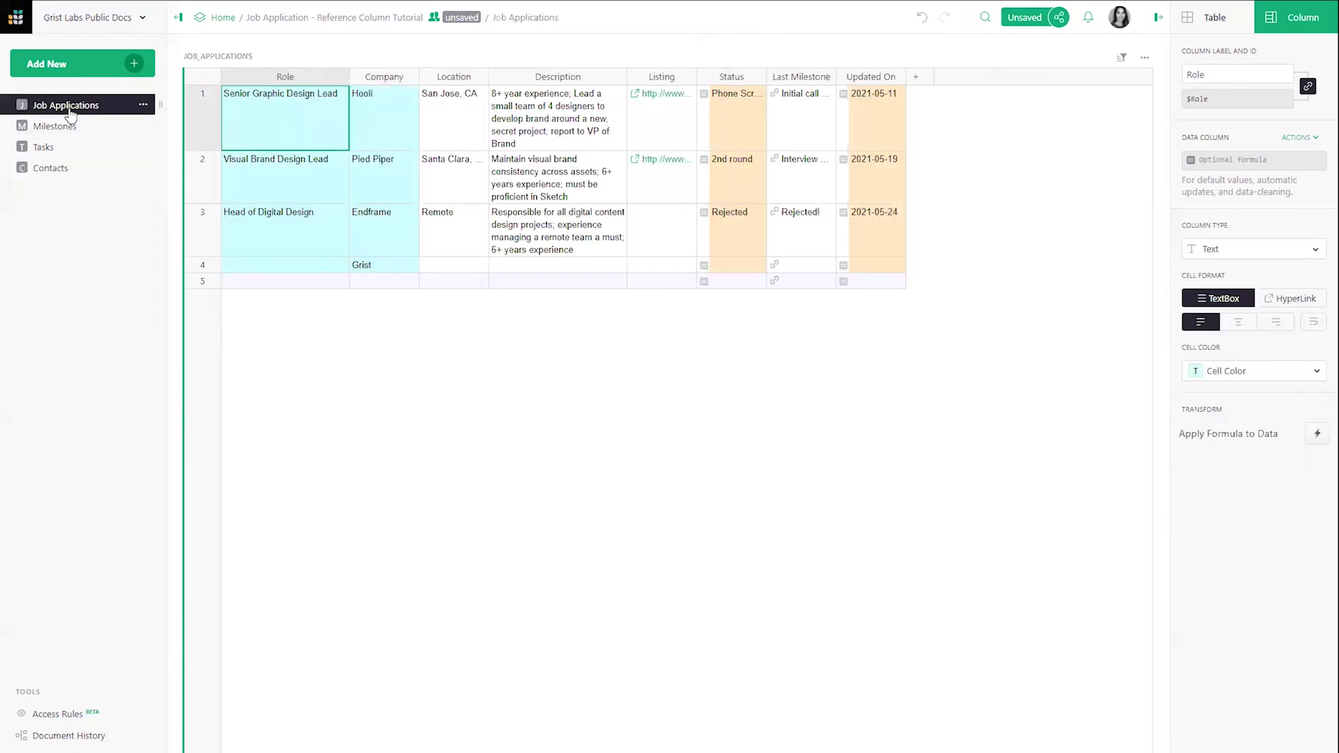
click(375, 266)
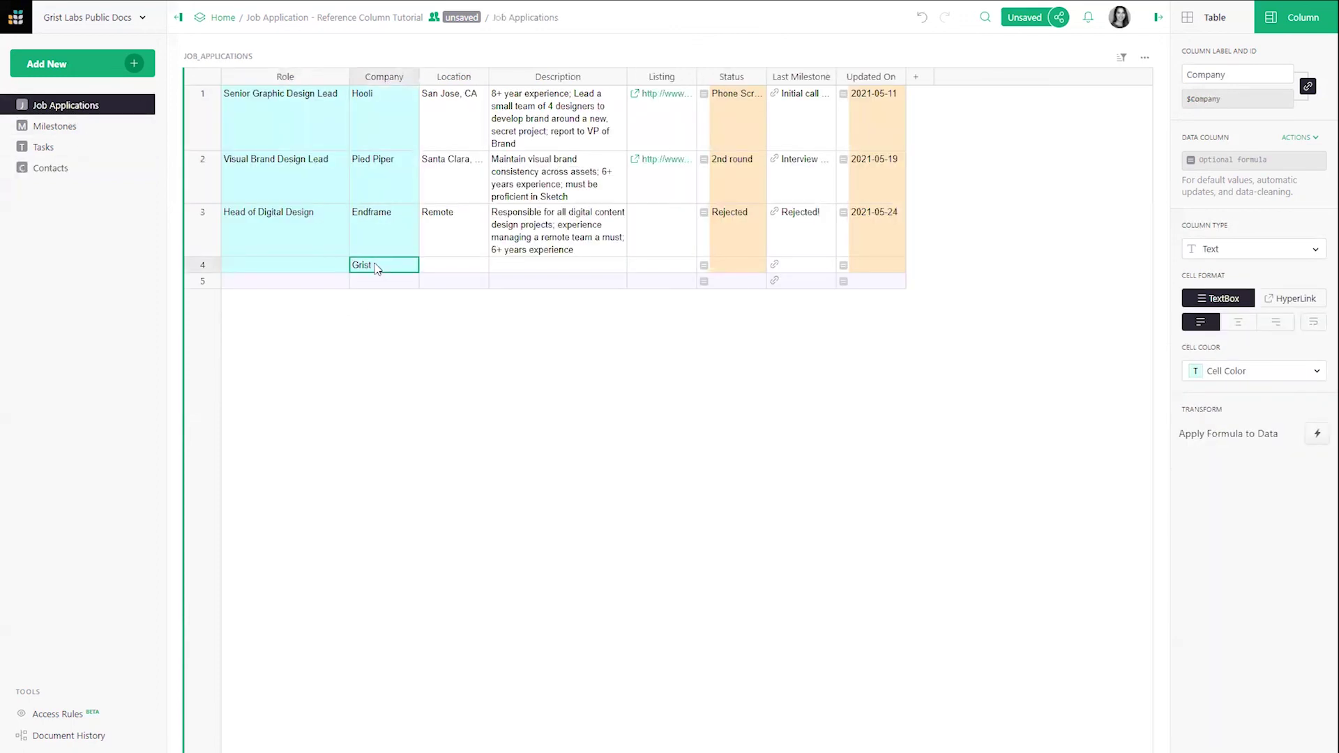